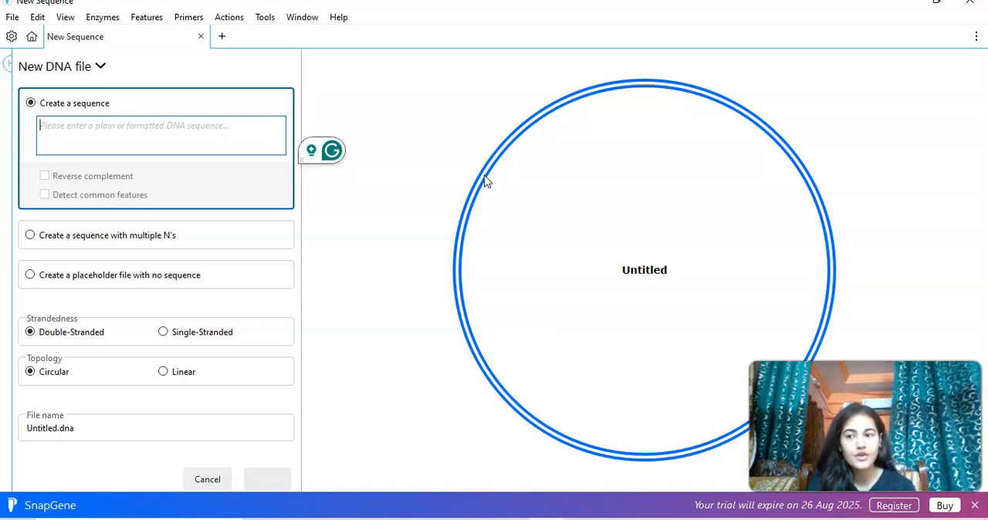
Open the dialog for importing NCBI sequences and dismiss the Krisp sign-in pop-up covering it.
click(91, 135)
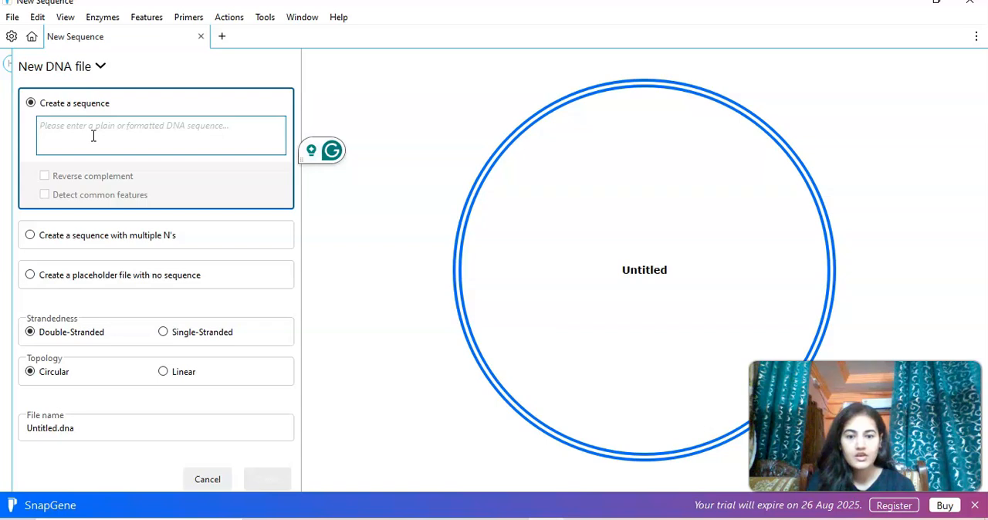
click(453, 270)
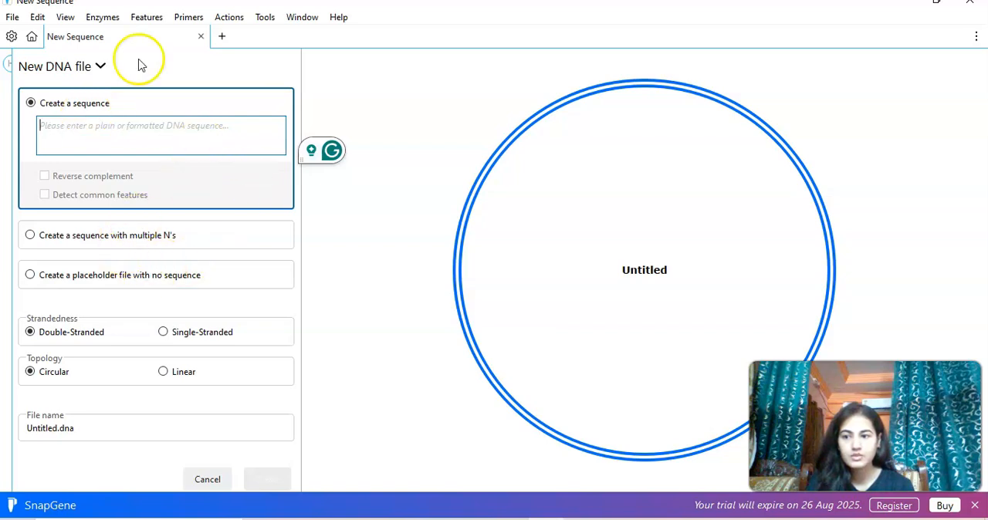
click(9, 18)
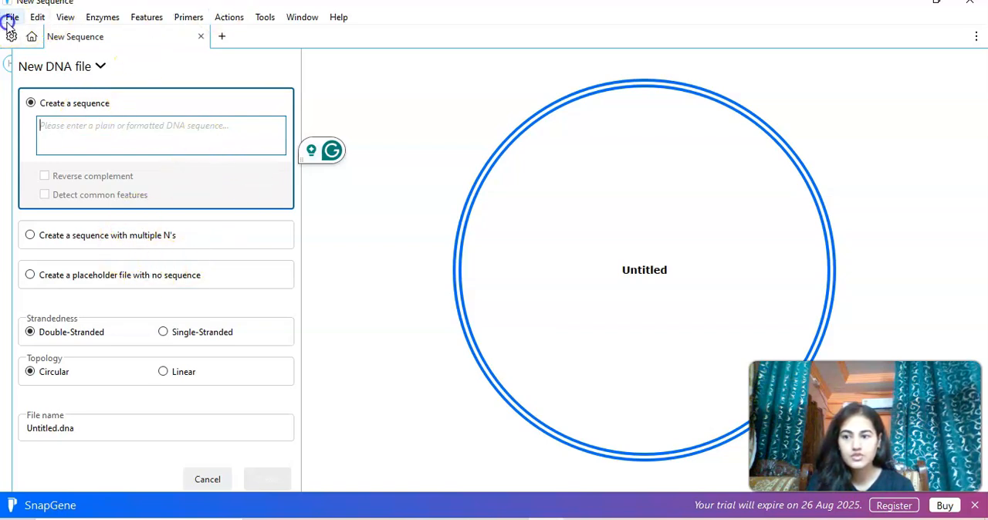
mouse_move(37, 18)
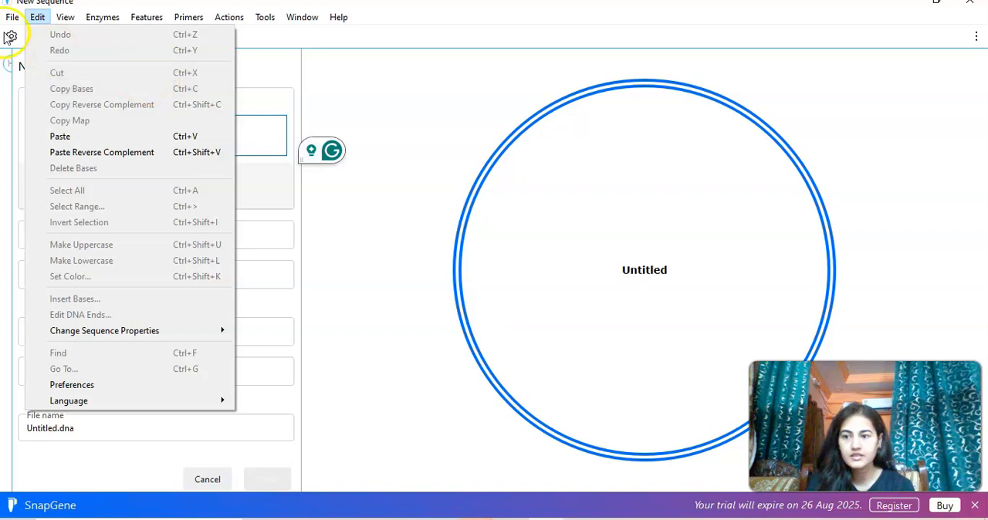
mouse_move(139, 220)
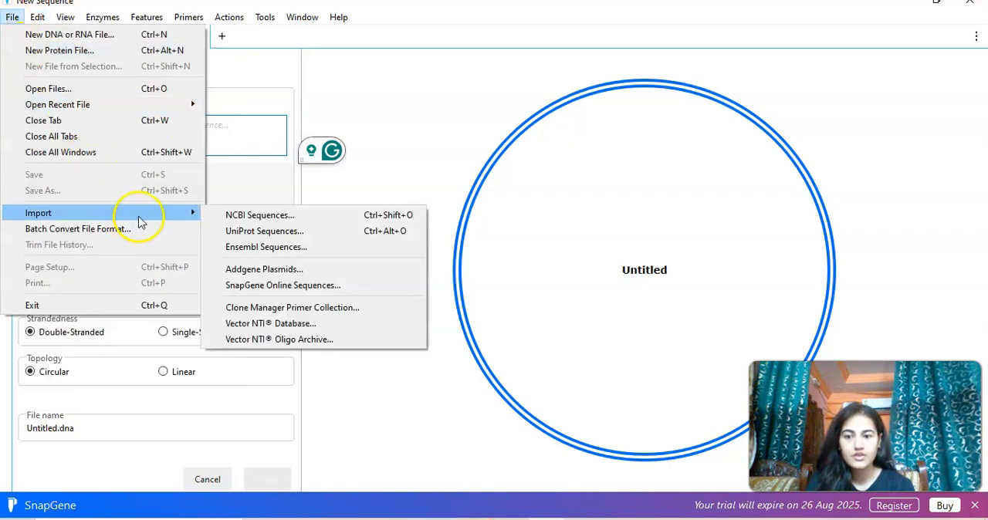
click(259, 216)
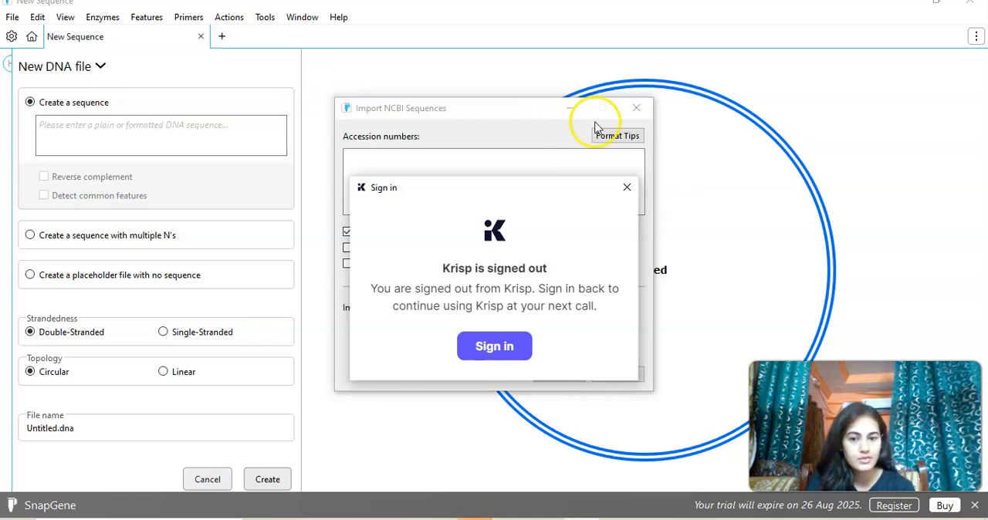
click(622, 184)
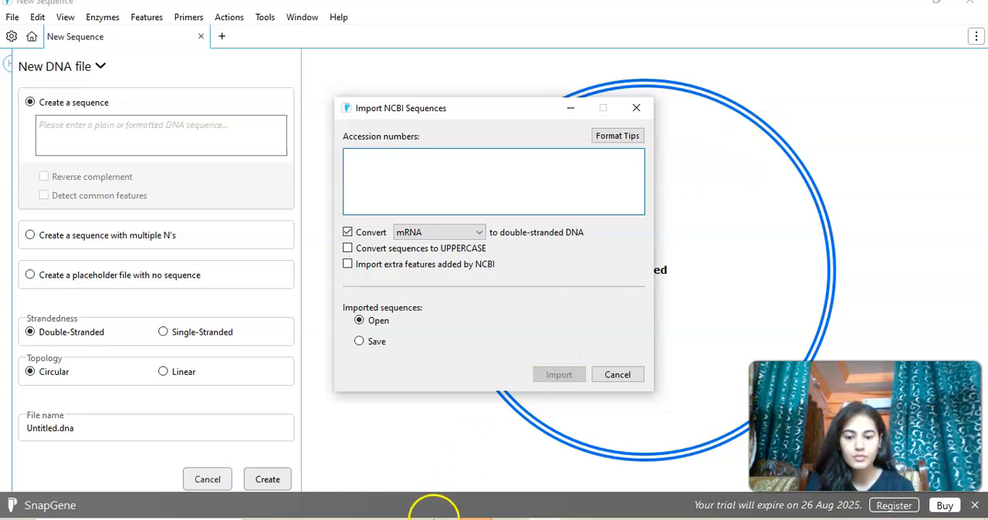
Switch to Chrome, search Google for "ncbi" and open the NCBI website.
click(437, 513)
click(382, 263)
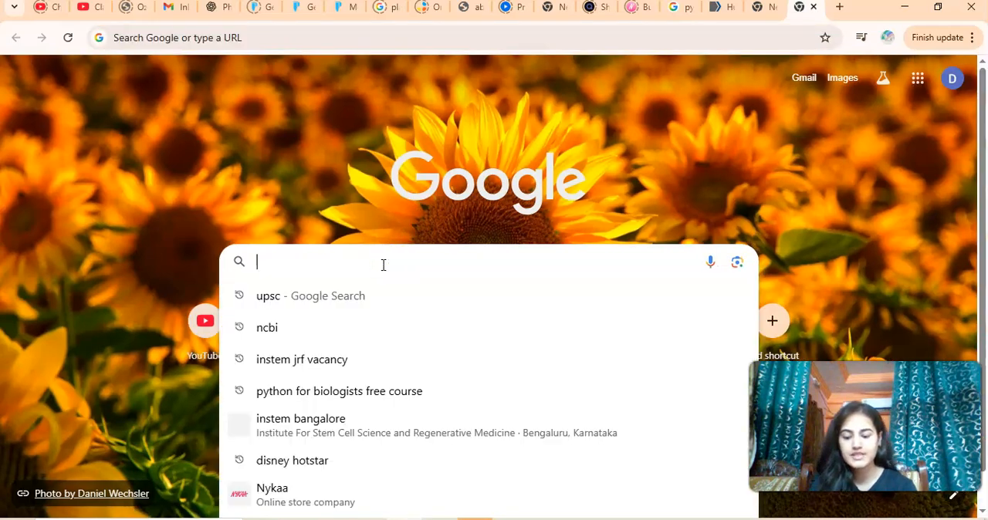
text(ncbi)
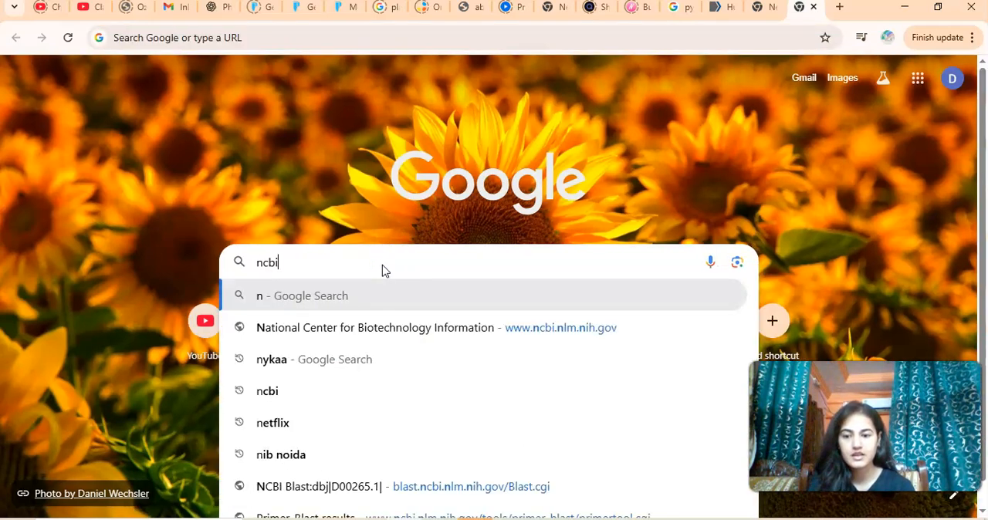
key(Return)
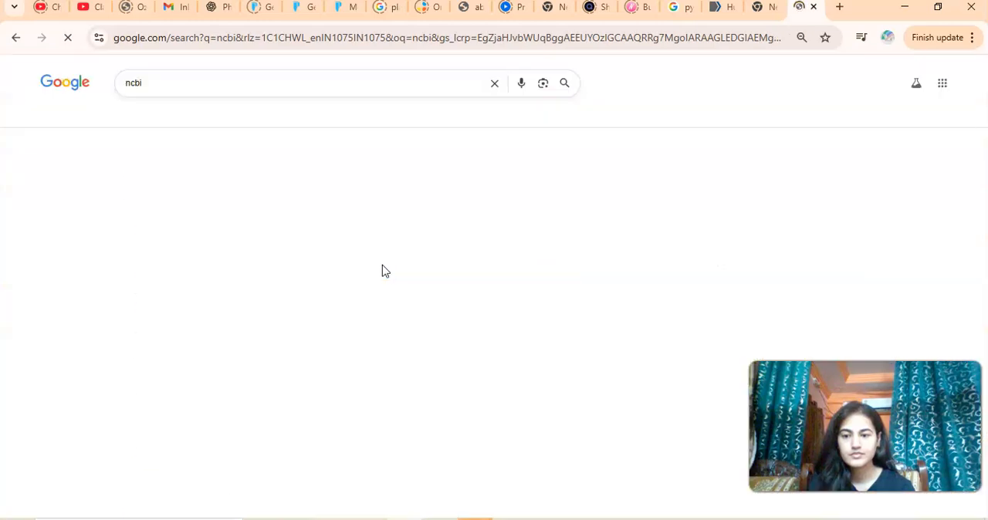
click(276, 176)
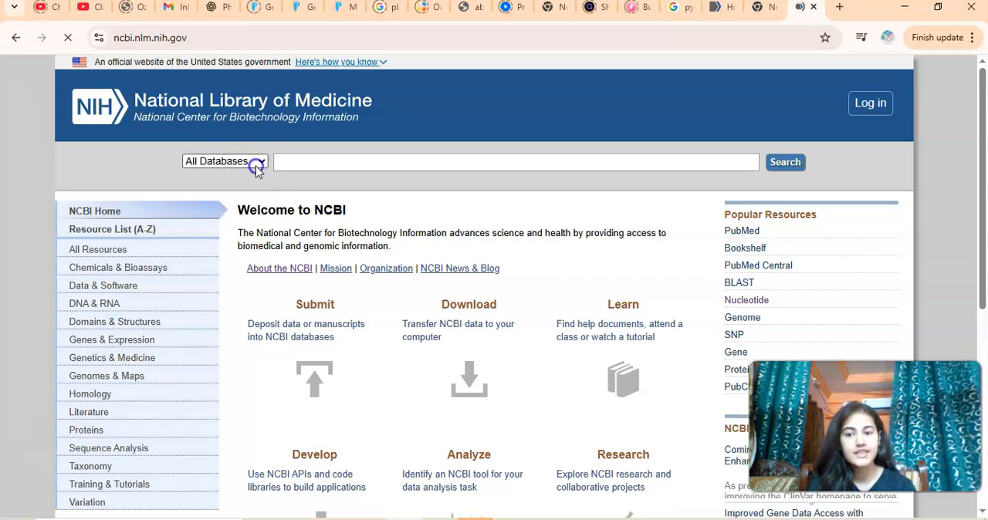
Search NCBI's Nucleotide database for "human cd19" and look through the first matching records.
click(255, 163)
scroll(257, 423, down, 3)
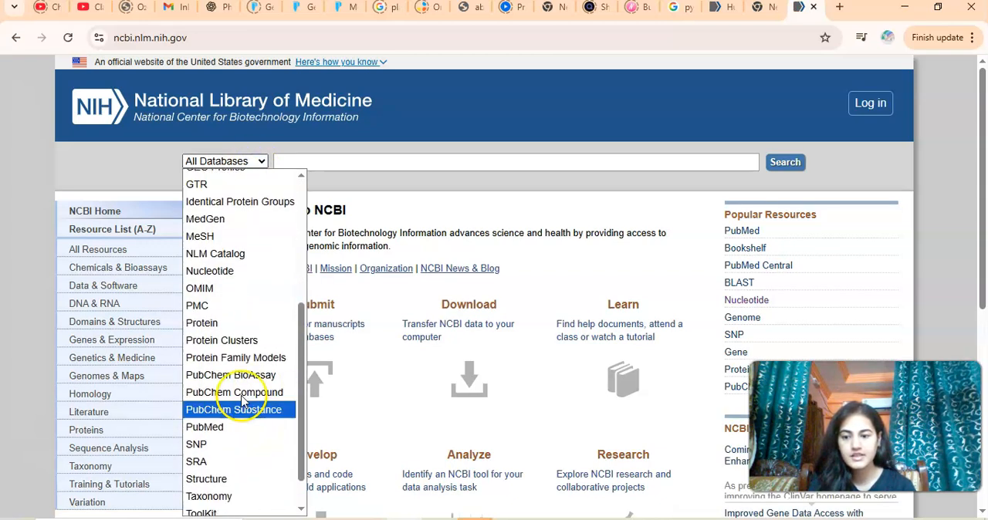
click(247, 271)
click(387, 160)
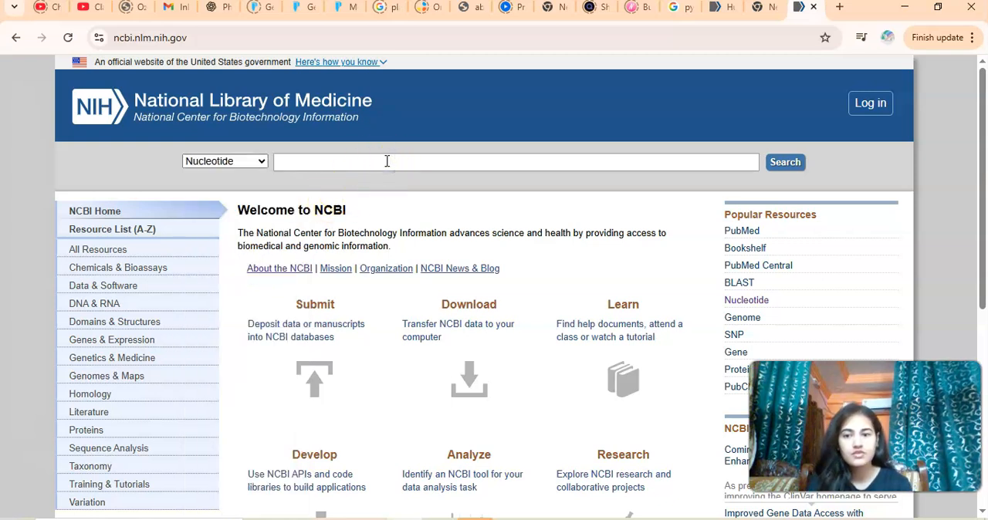
text(hum)
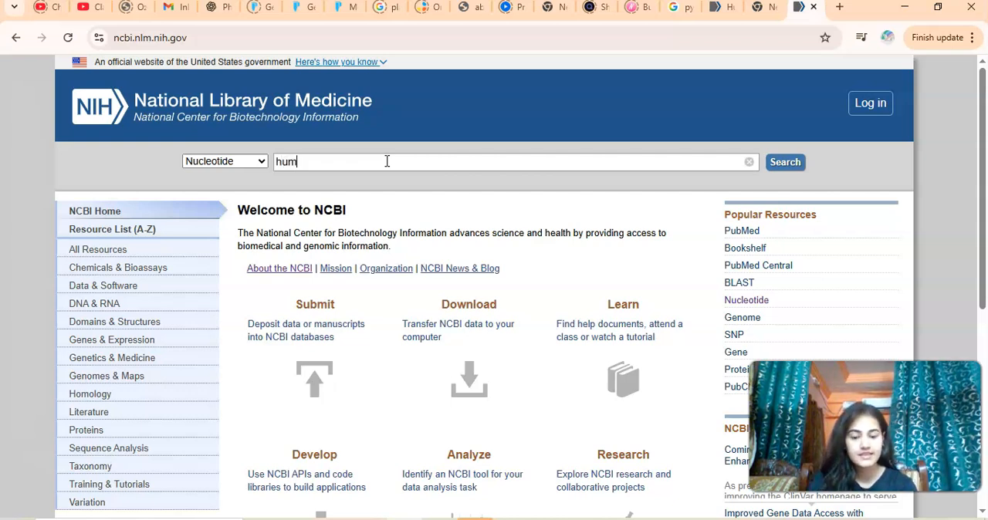
text(an)
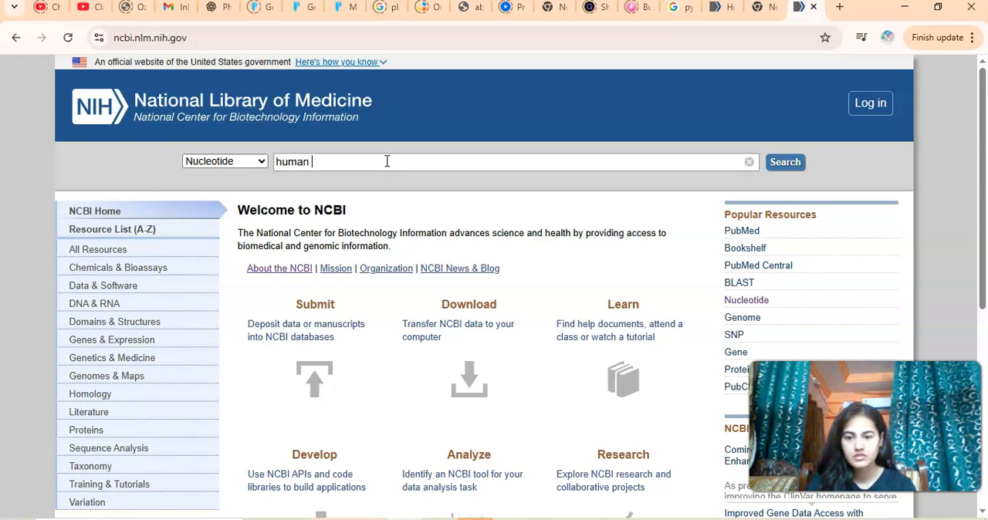
text( cd19)
key(Return)
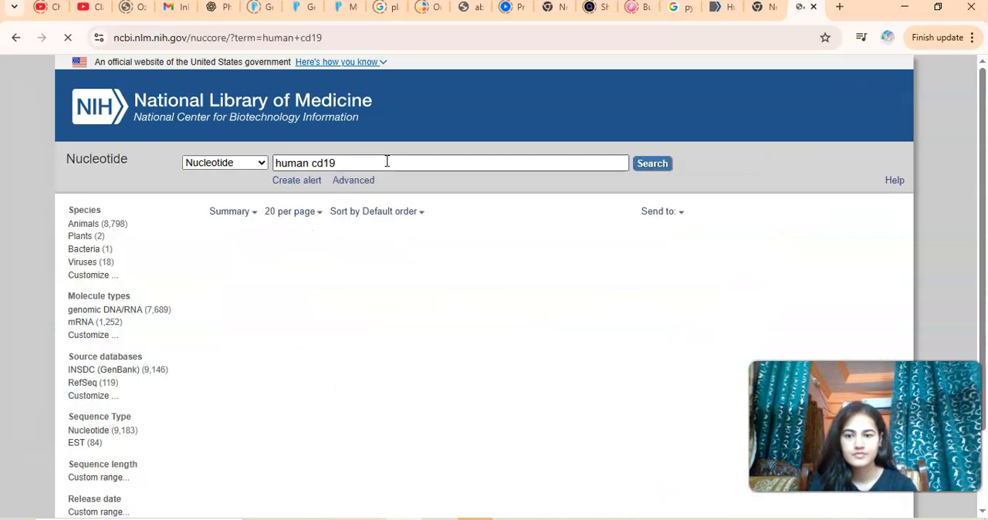
scroll(414, 351, down, 3)
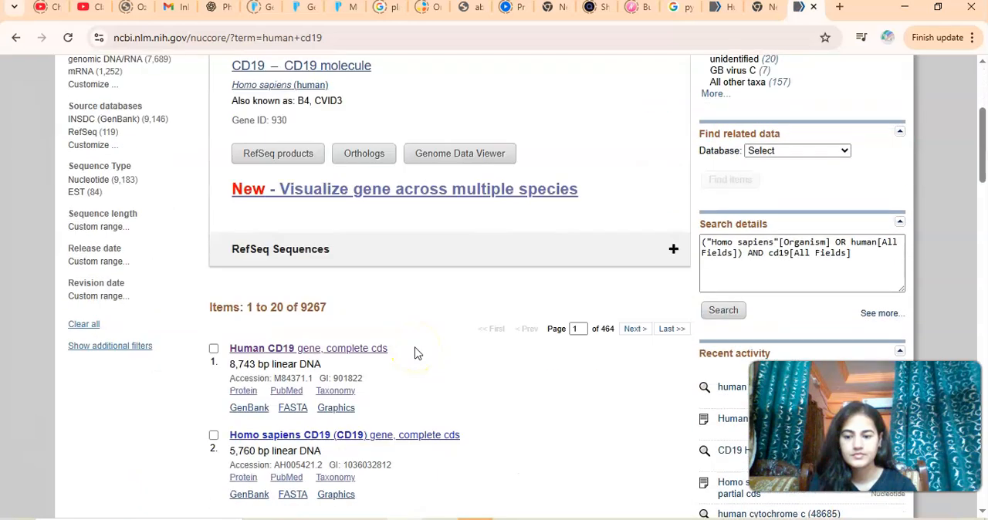
scroll(414, 351, down, 2)
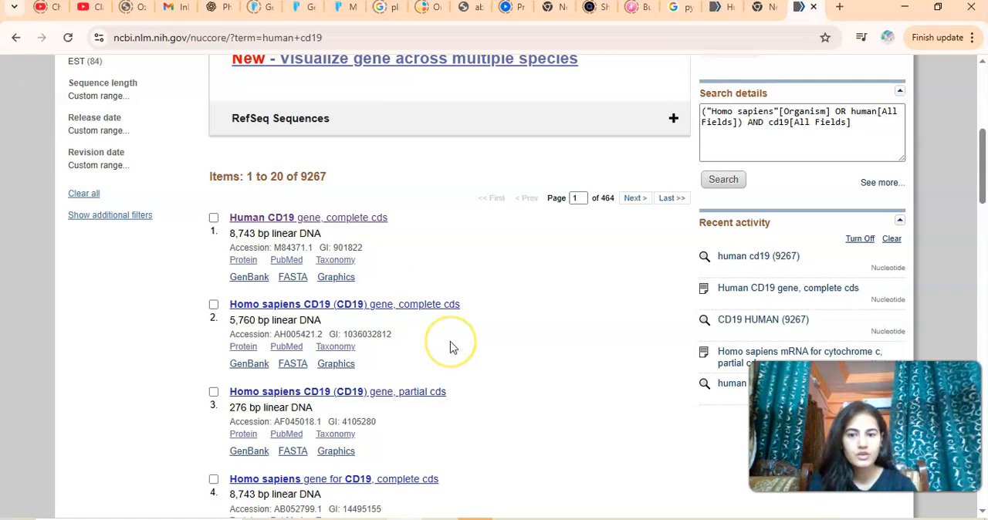
Switch back to SnapGene and bring up the NCBI sequence import with the accession numbers field ready for entry.
mouse_move(546, 519)
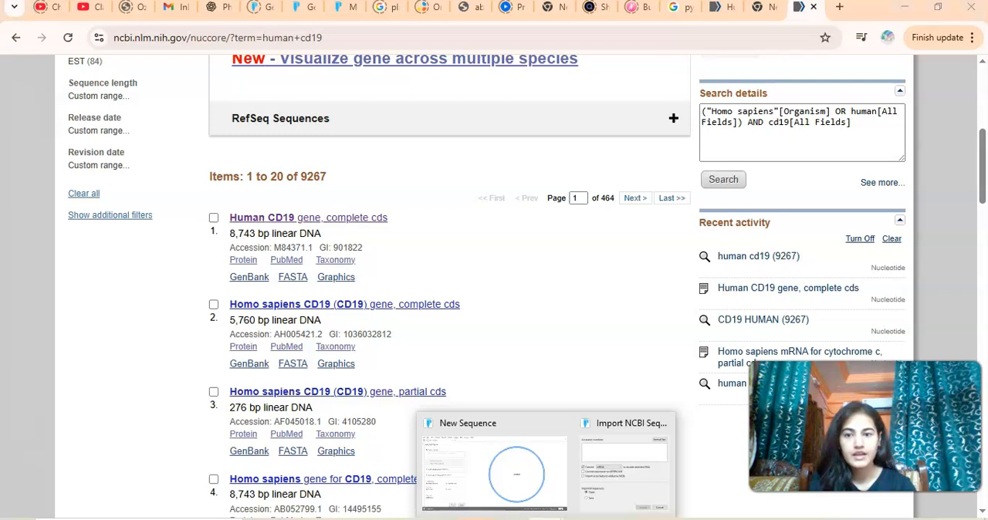
click(529, 483)
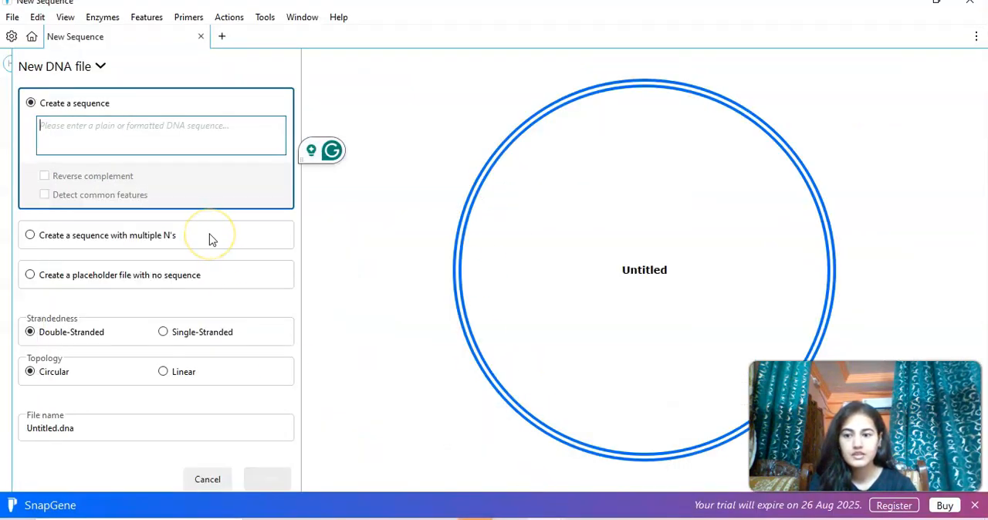
click(13, 18)
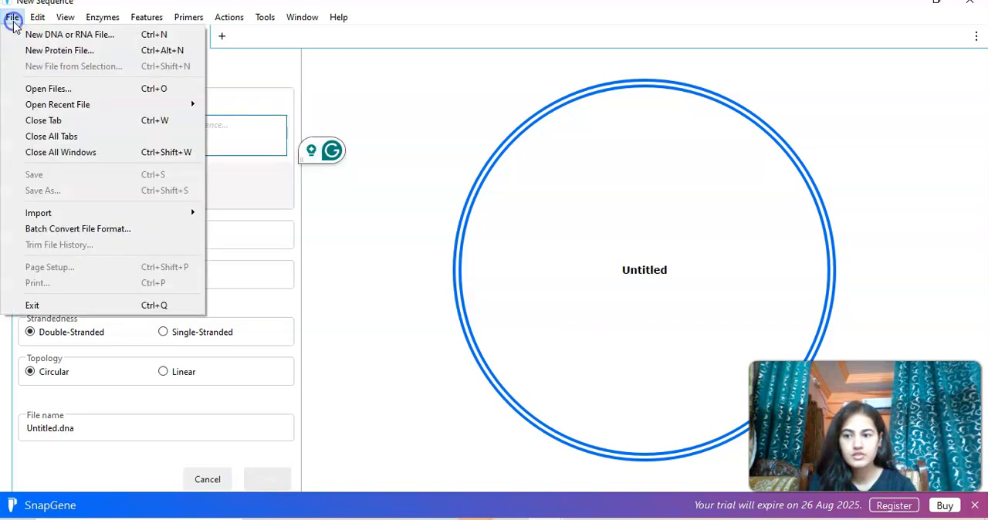
mouse_move(187, 211)
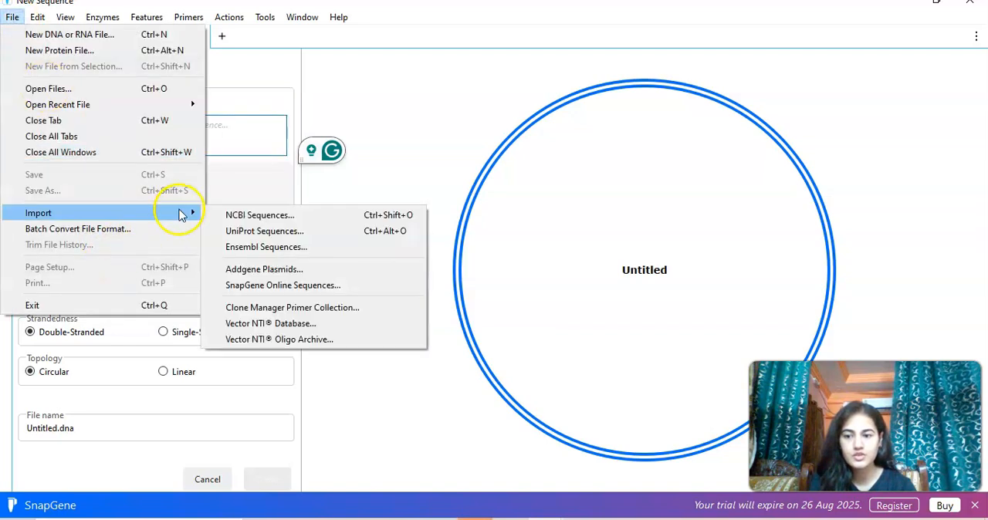
click(247, 215)
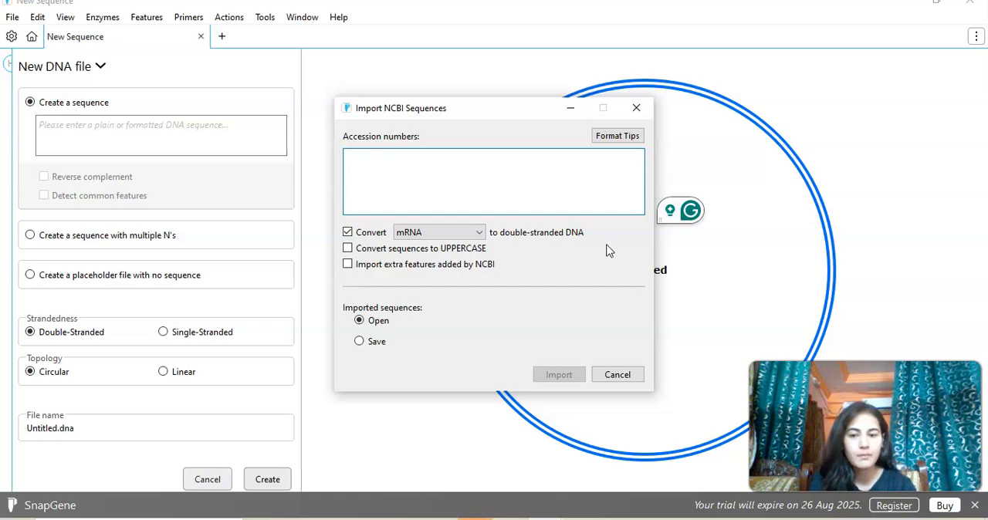
click(503, 182)
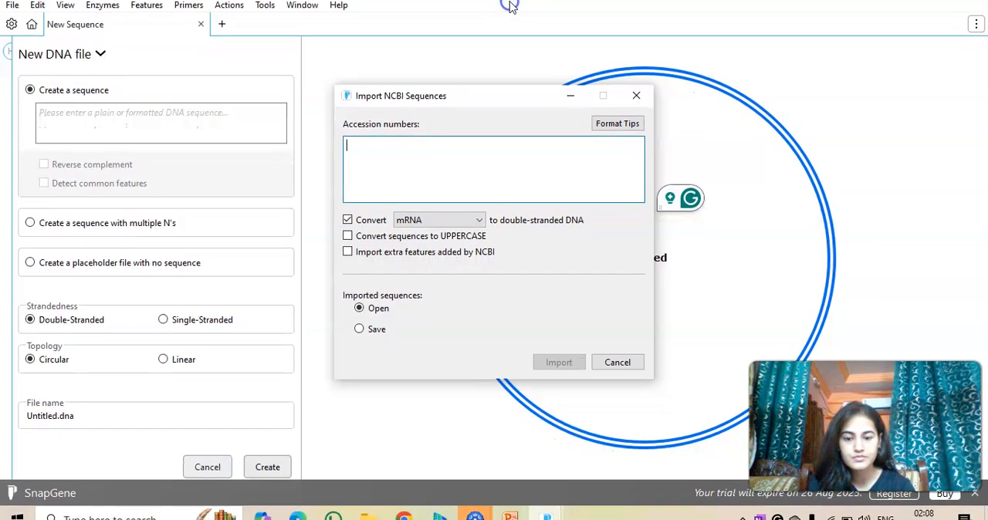
Return to the Chrome search results and open the "Human CD19 gene, complete cds" record.
mouse_move(527, 515)
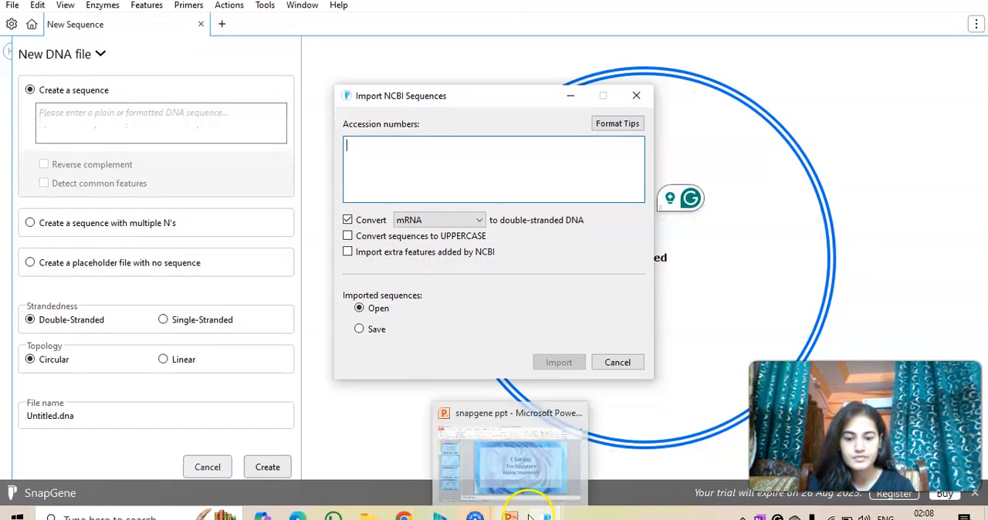
click(402, 514)
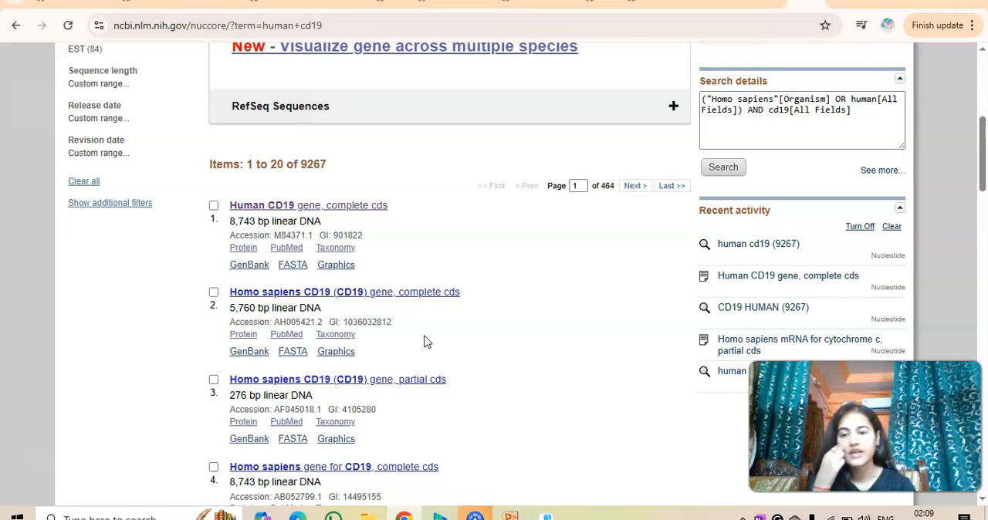
click(256, 211)
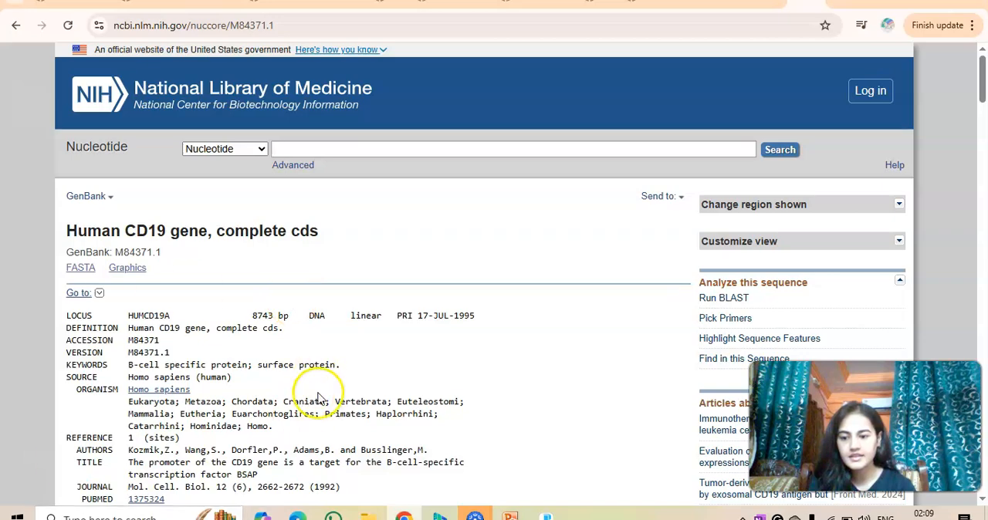
Examine the CD19 GenBank record's header, introns and exons, and highlight its version identifier M84371.1.
scroll(320, 398, down, 3)
scroll(320, 399, down, 15)
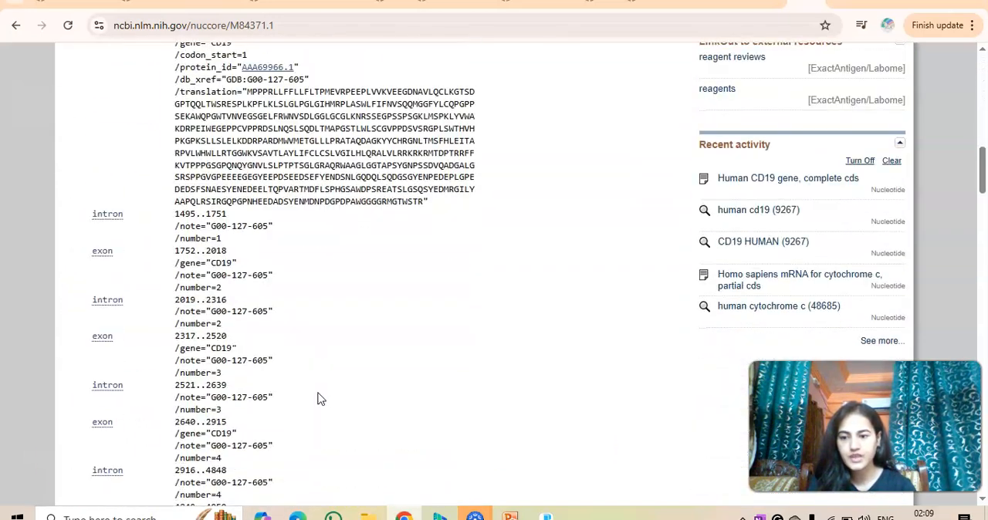
scroll(321, 398, down, 15)
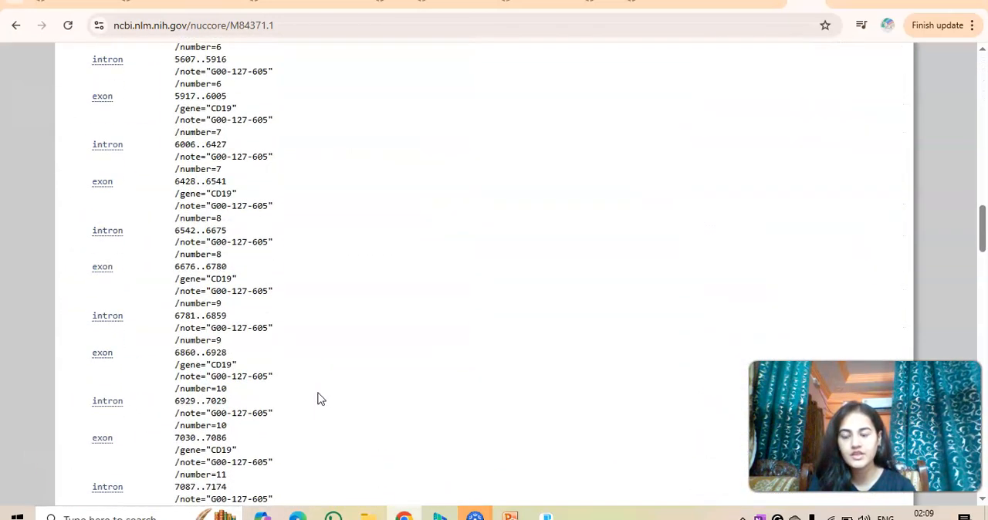
scroll(320, 398, up, 20)
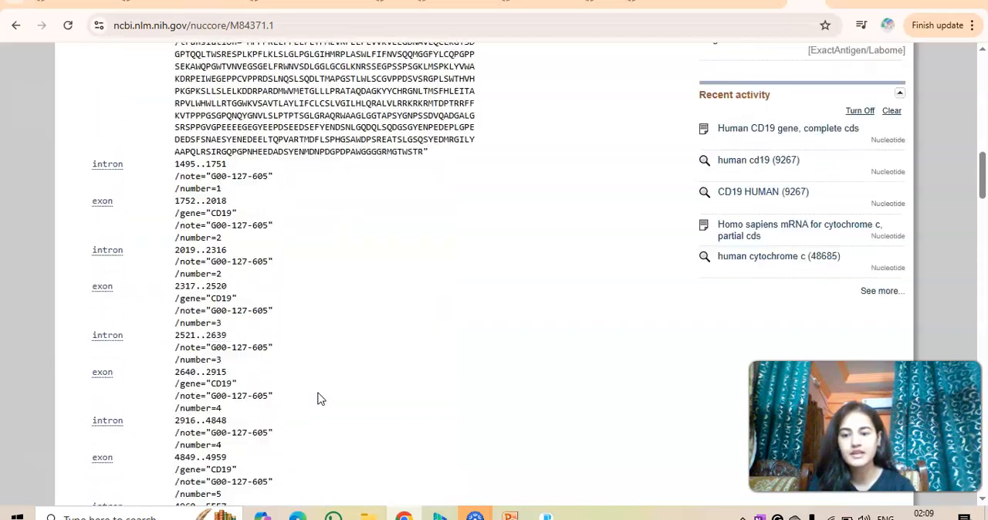
scroll(320, 398, up, 8)
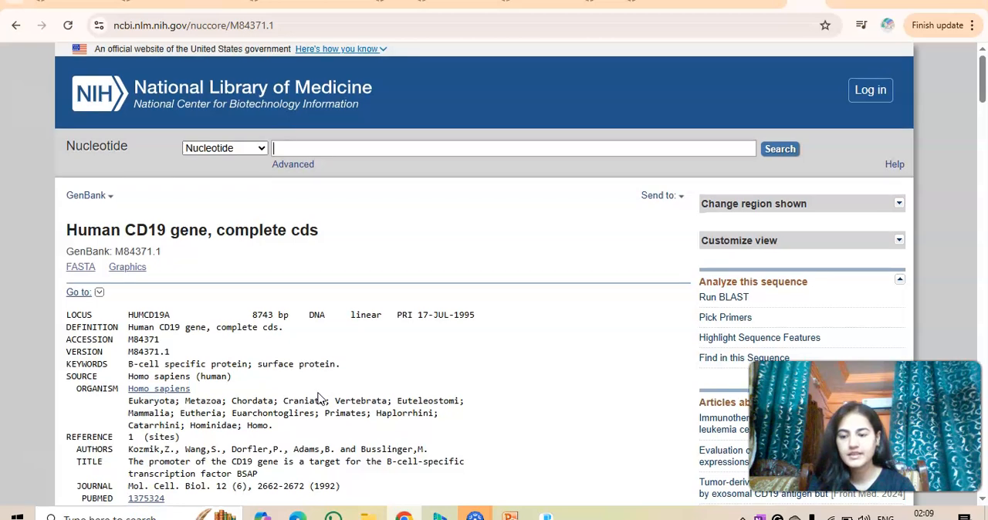
scroll(320, 397, down, 2)
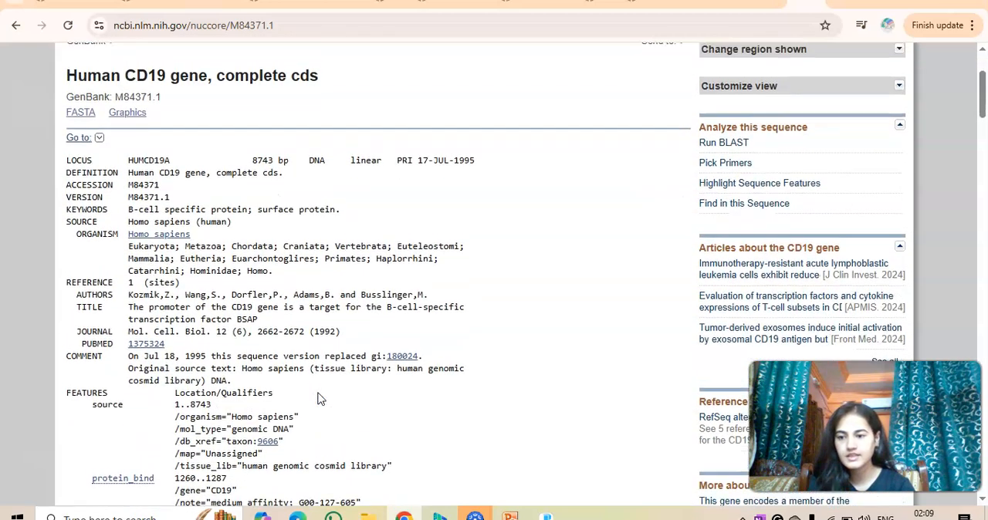
scroll(321, 397, up, 1)
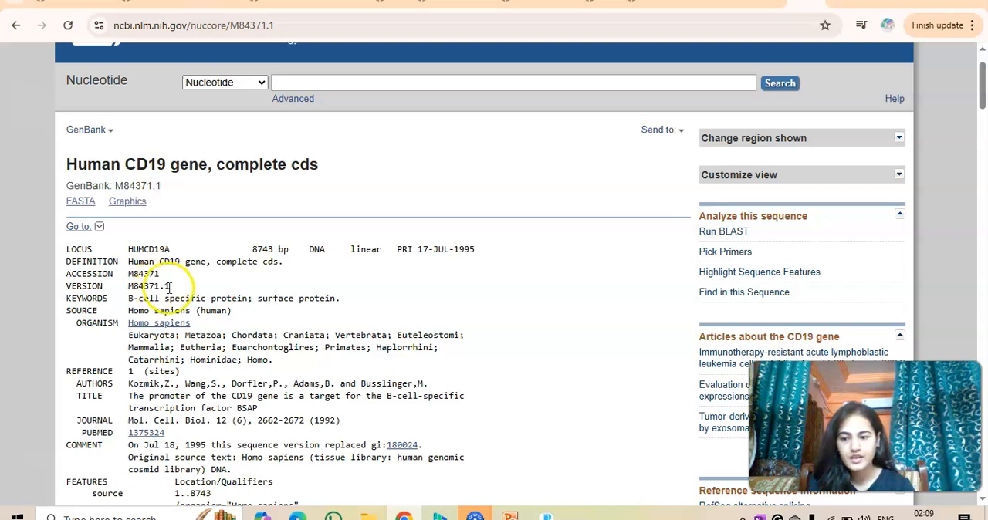
drag(169, 286, 129, 288)
key(ctrl+c)
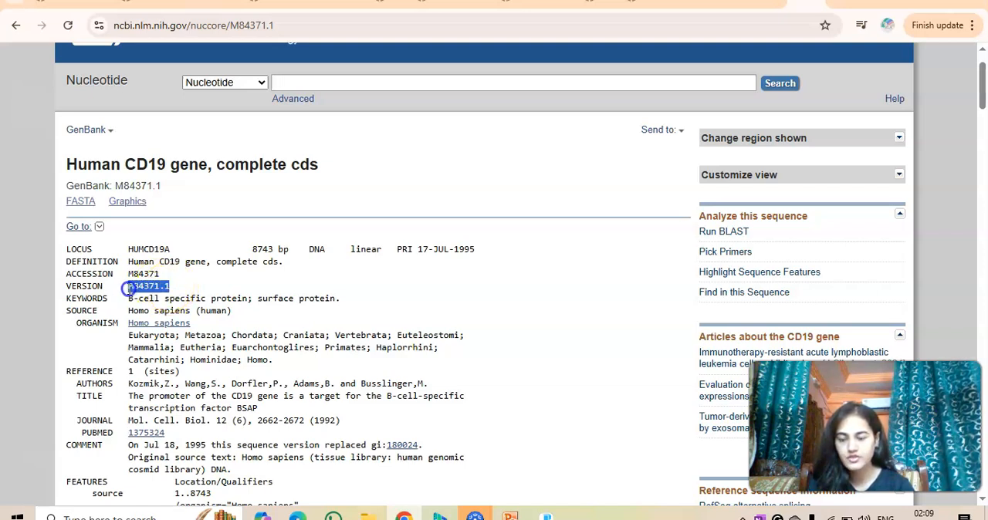
click(130, 287)
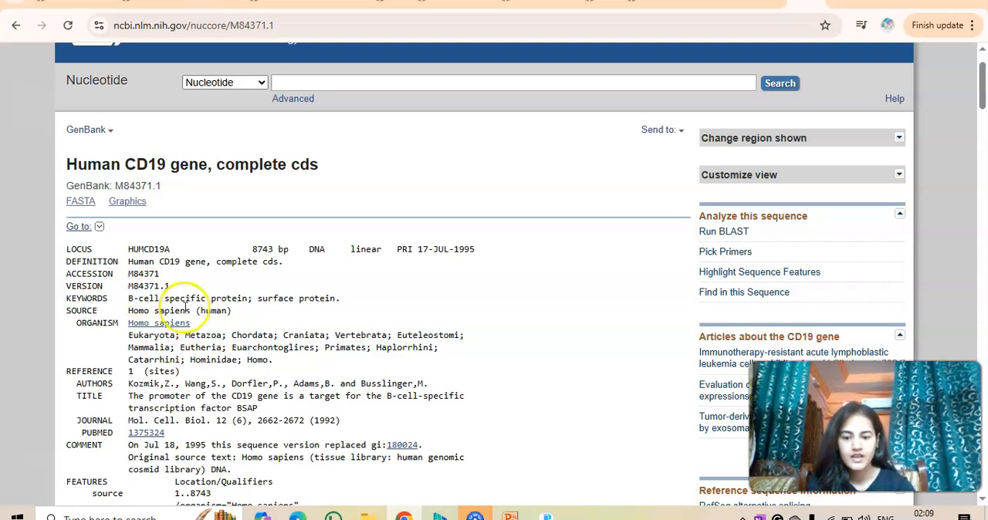
Switch to SnapGene, import the NCBI sequence with accession number M84371.1 for opening, and answer the linear-or-circular topology question.
mouse_move(541, 516)
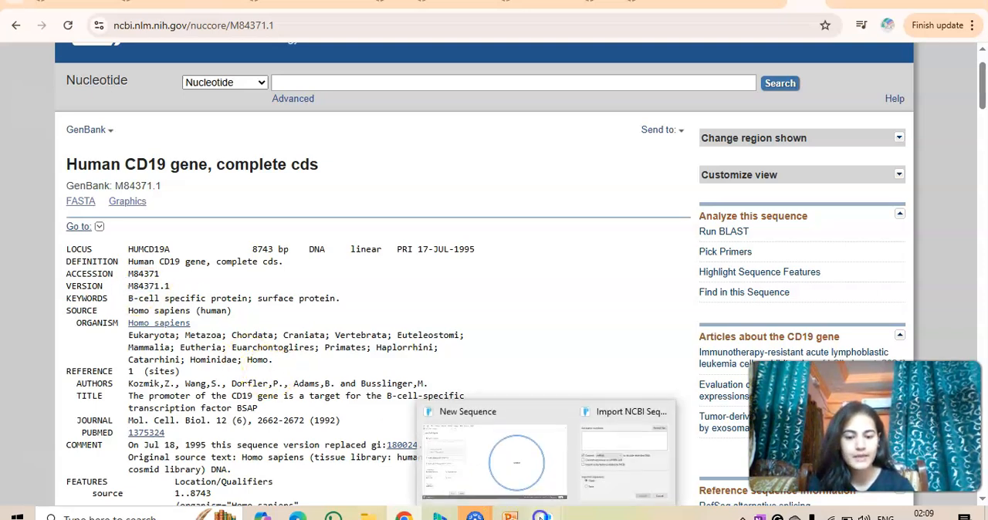
click(516, 462)
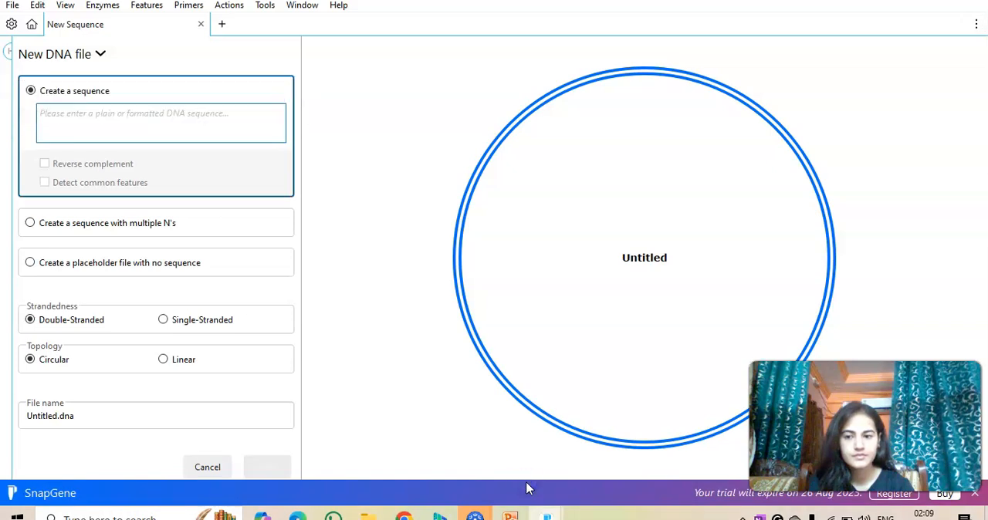
click(11, 7)
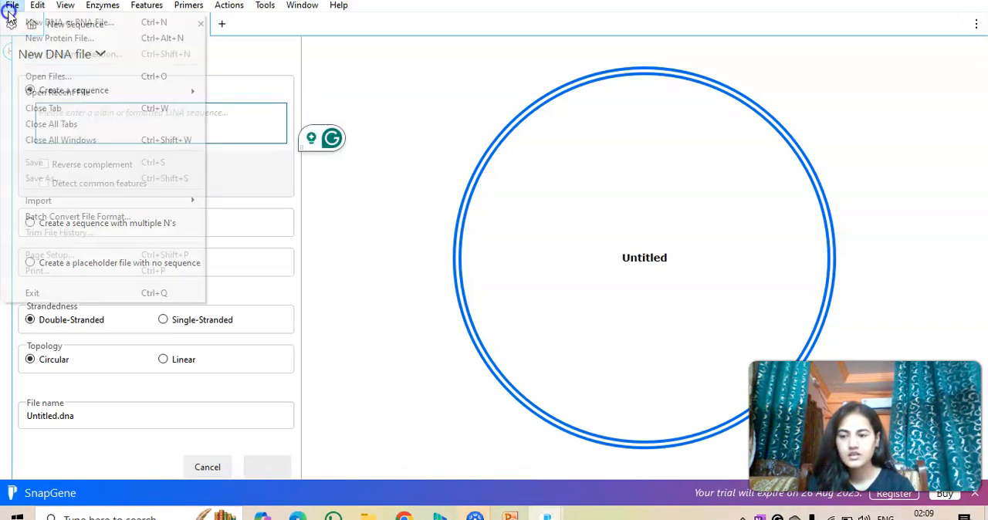
mouse_move(187, 199)
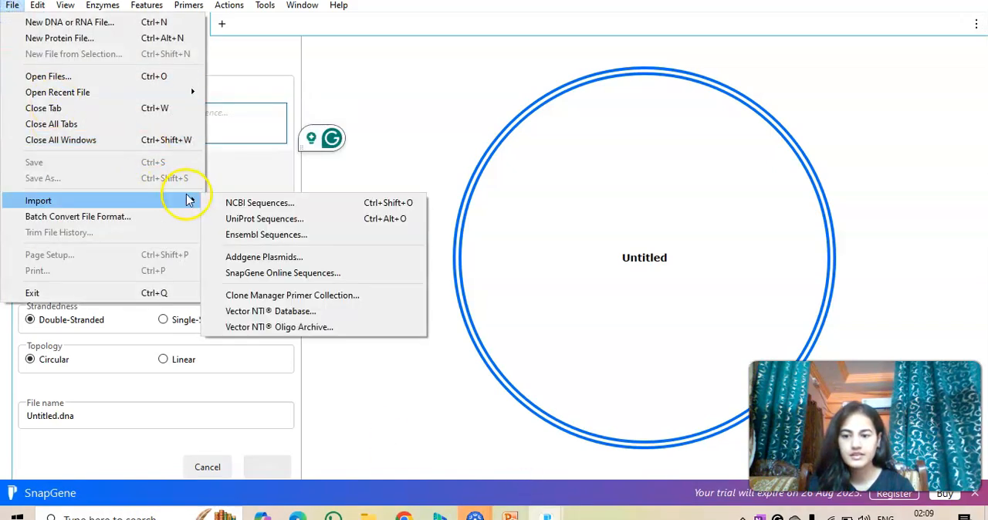
click(241, 203)
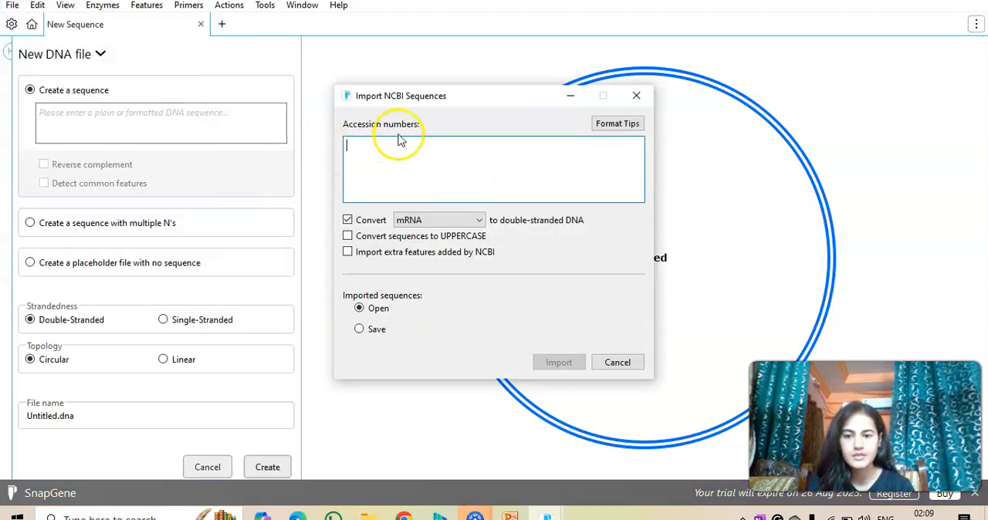
key(ctrl+v)
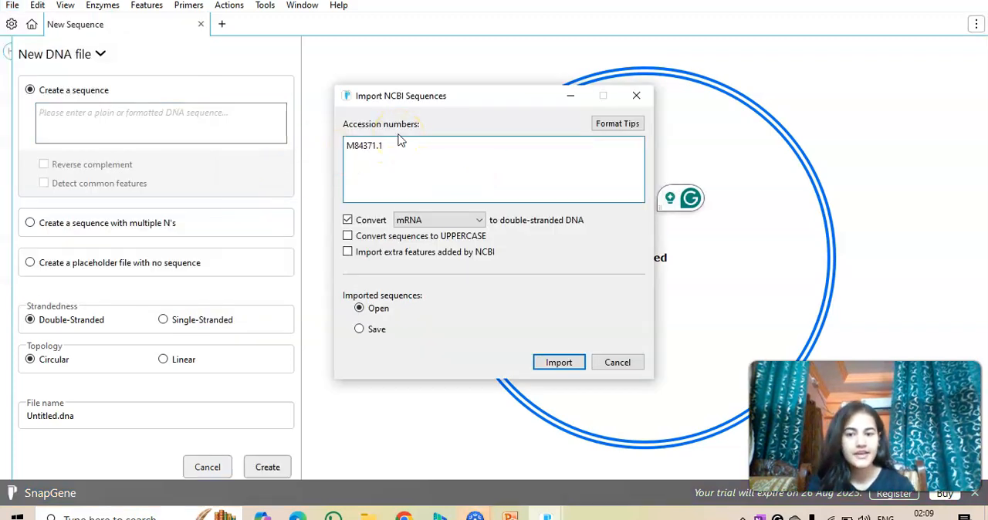
click(546, 364)
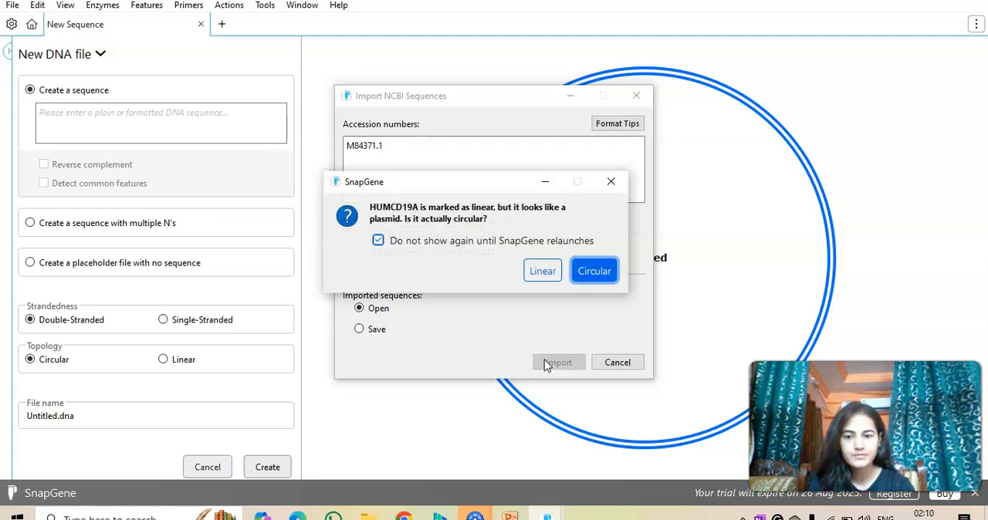
click(584, 277)
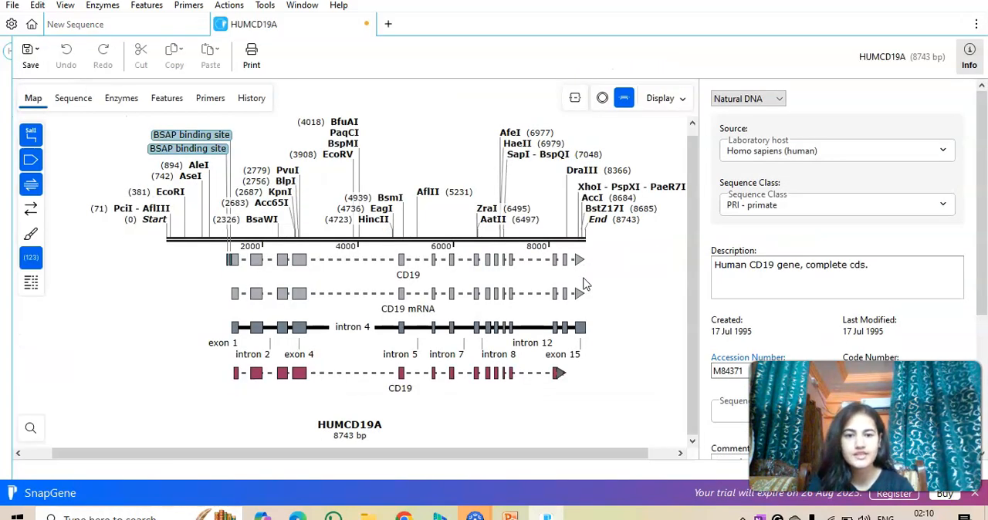
View the HUMCD19A map in circular form, return it to linear form, and examine the restriction sites along the sequence.
click(602, 98)
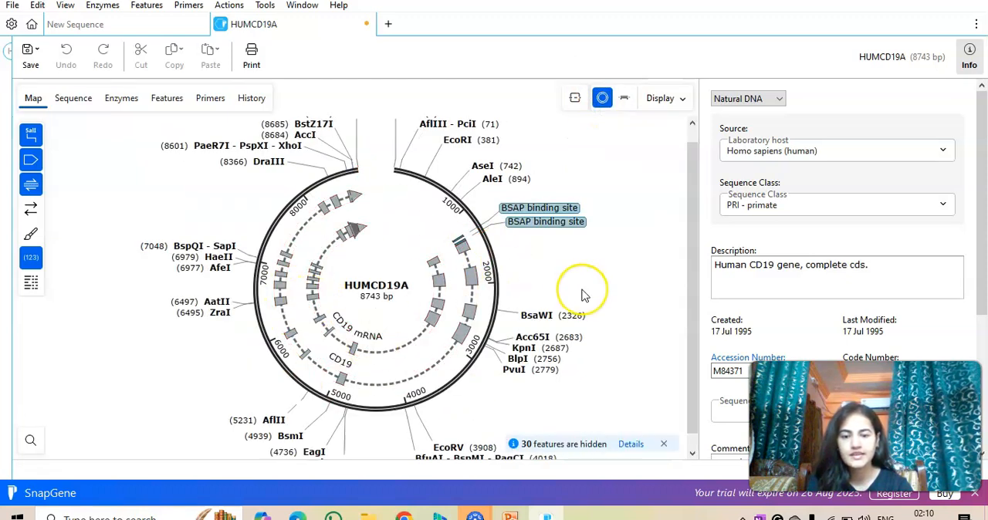
scroll(583, 296, up, 1)
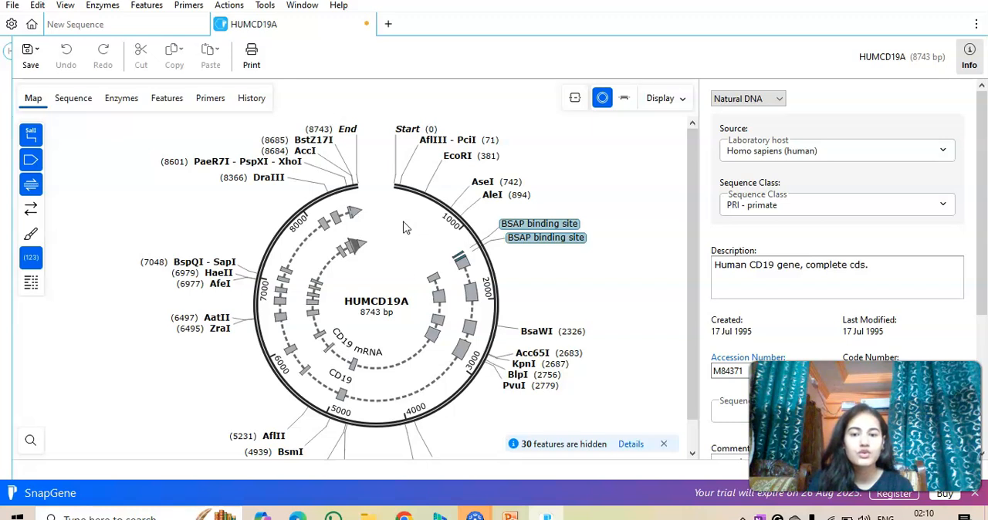
click(624, 100)
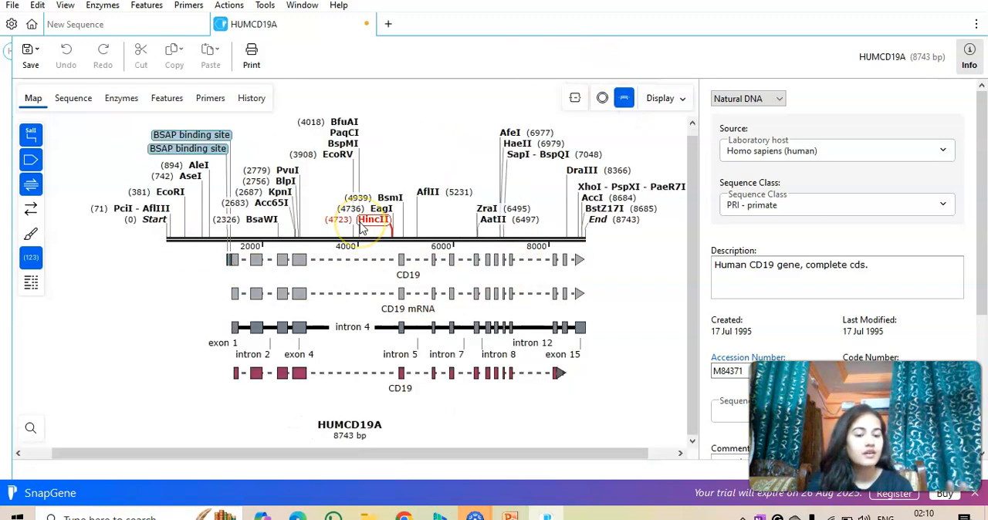
mouse_move(361, 229)
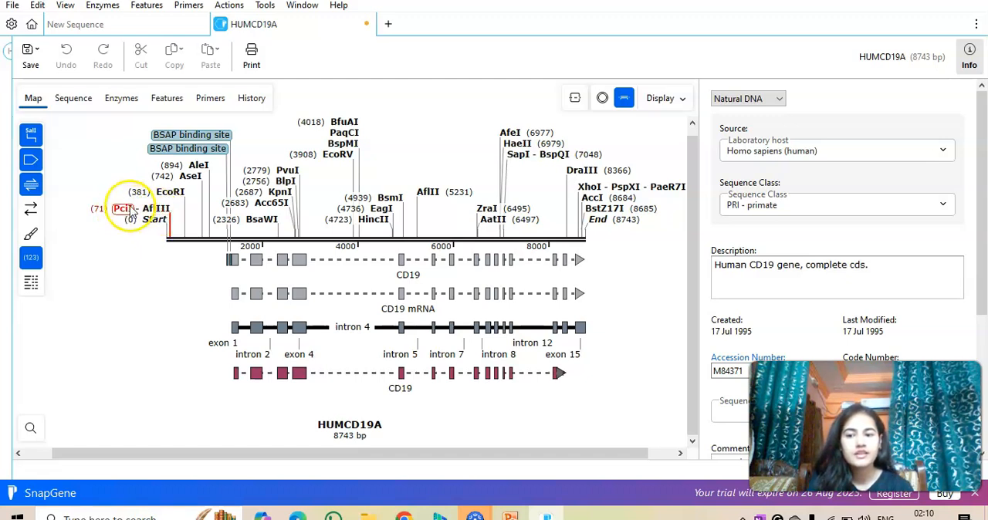
mouse_move(599, 220)
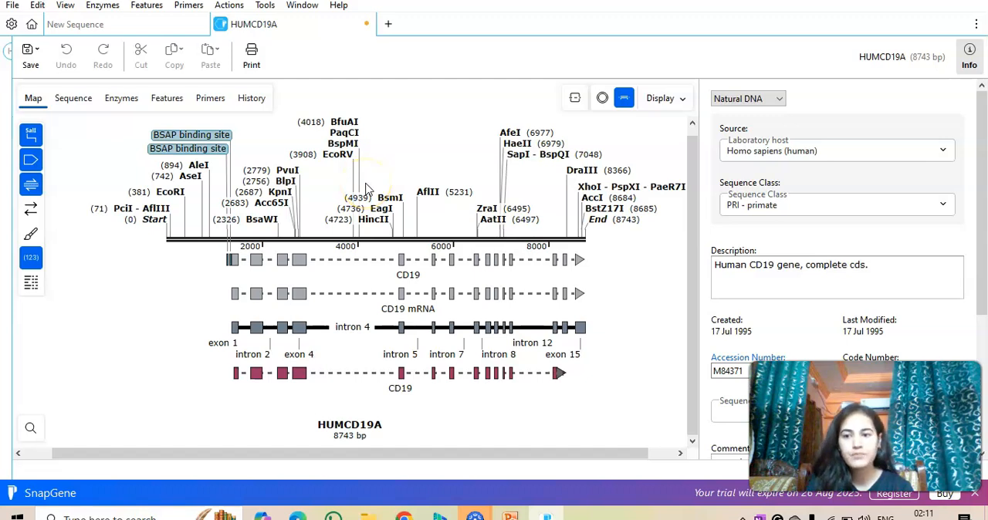
Look through the available cloning methods, including TOPO Cloning, and start TA Cloning with HUMCD19A as the fragment.
click(230, 6)
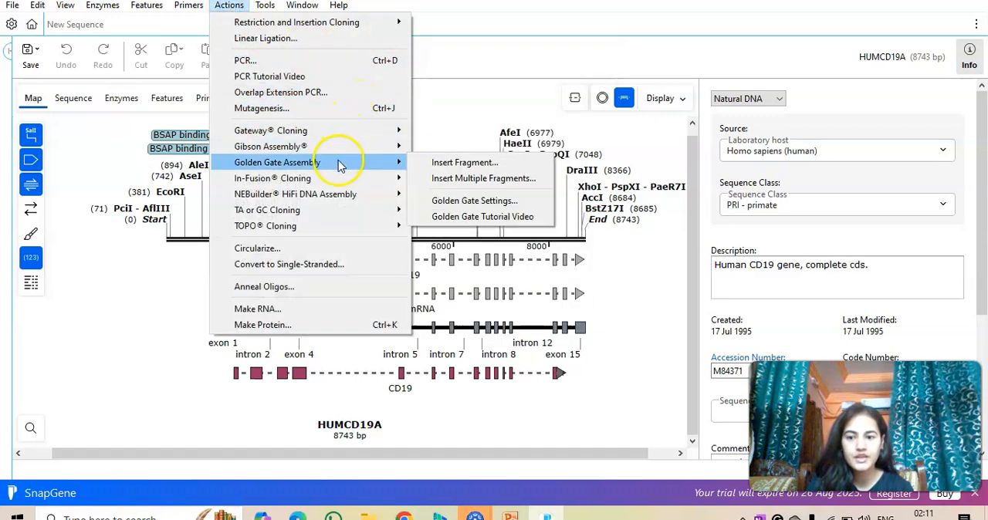
mouse_move(334, 212)
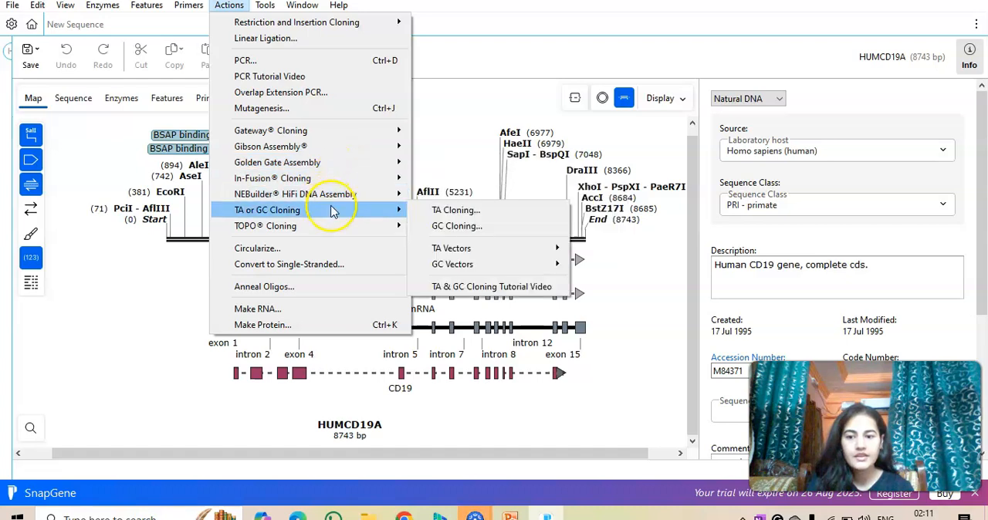
click(294, 227)
click(319, 212)
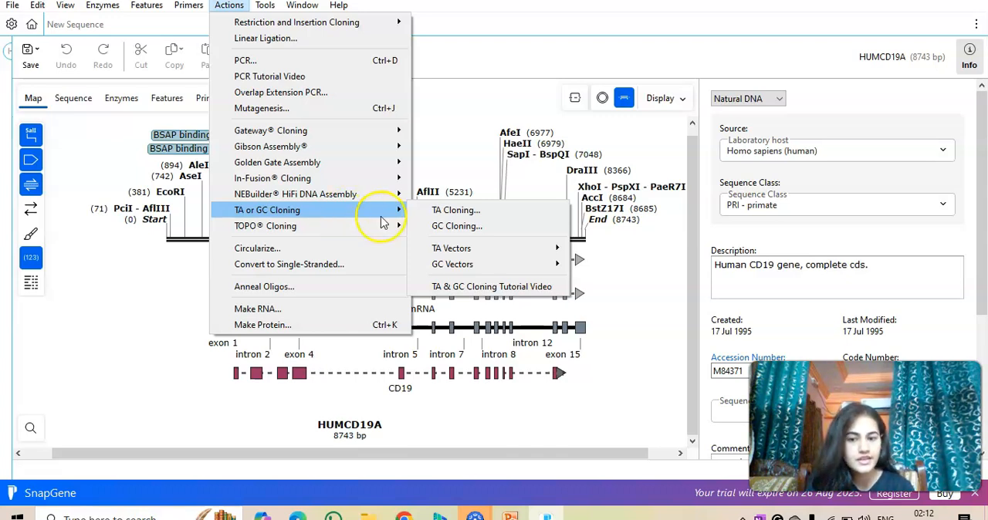
mouse_move(373, 231)
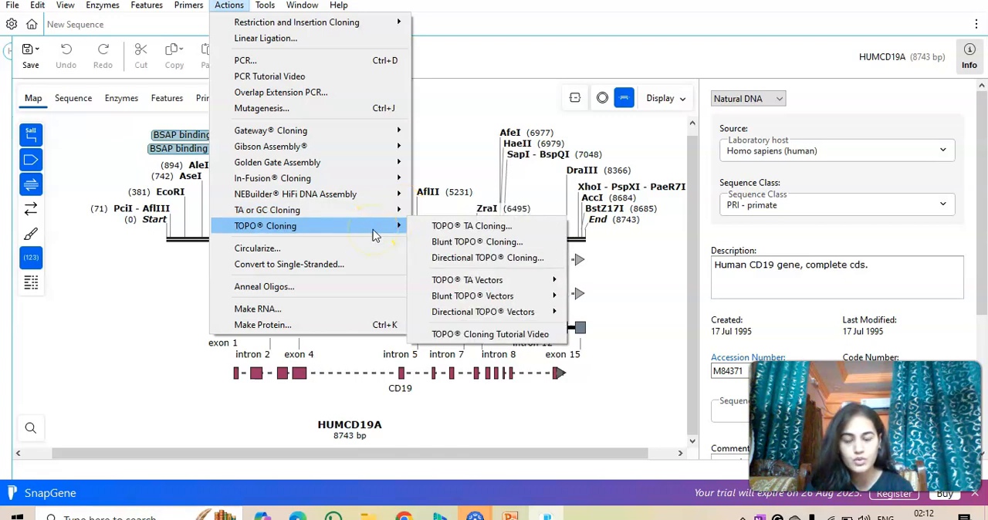
mouse_move(397, 212)
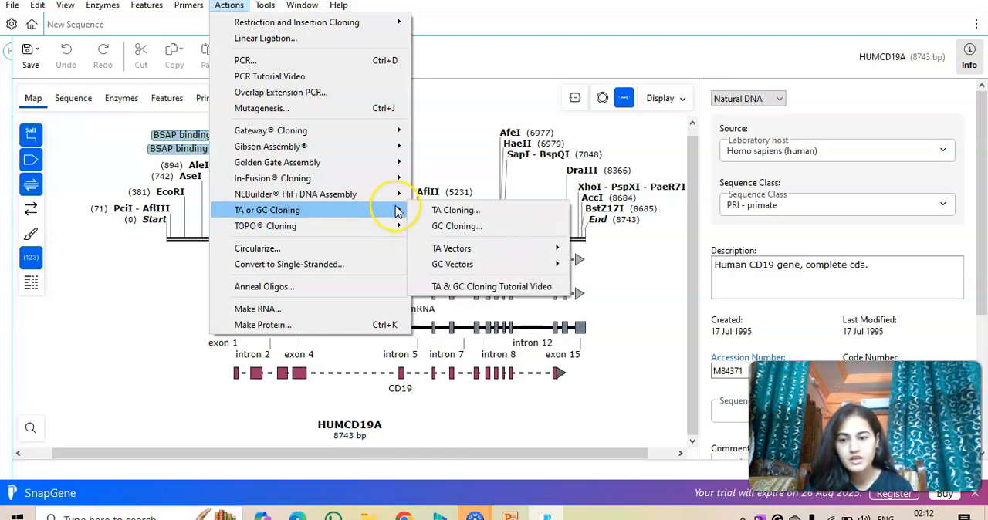
click(455, 210)
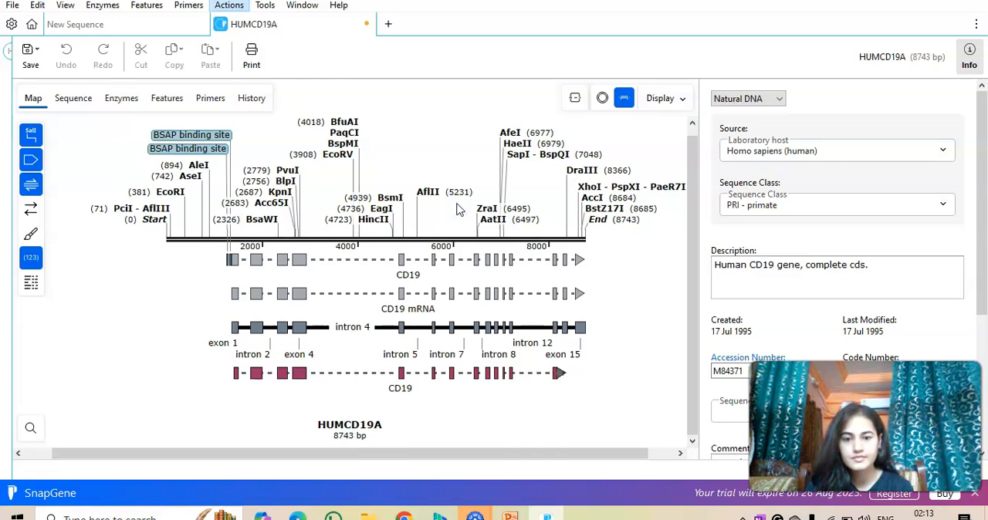
click(456, 204)
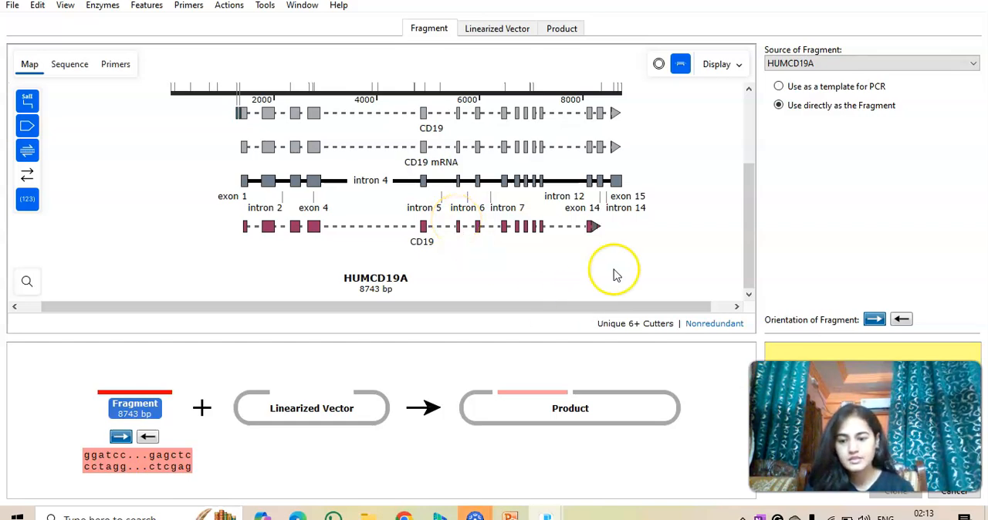
Look at the linearized vector options, and return to the fragment to review its restriction sites and features.
click(321, 413)
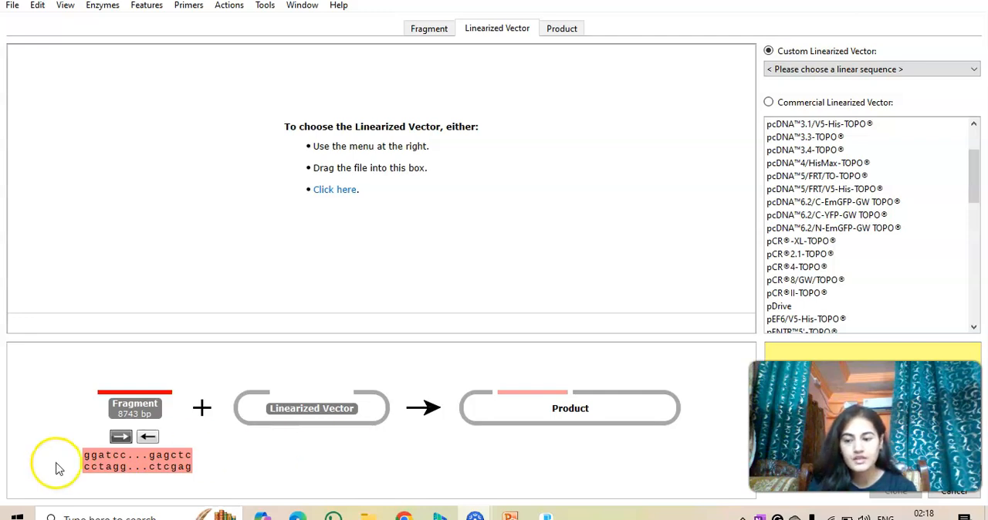
click(432, 35)
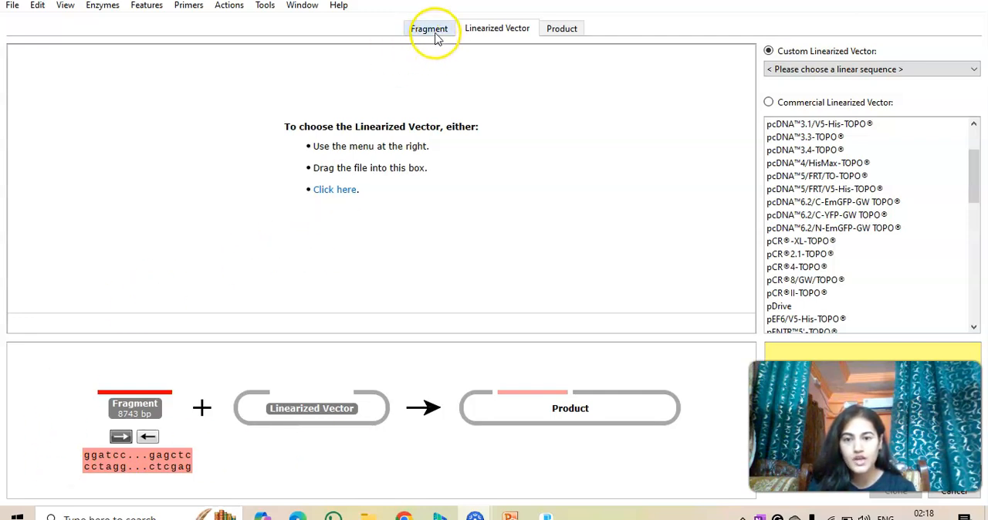
scroll(465, 197, up, 3)
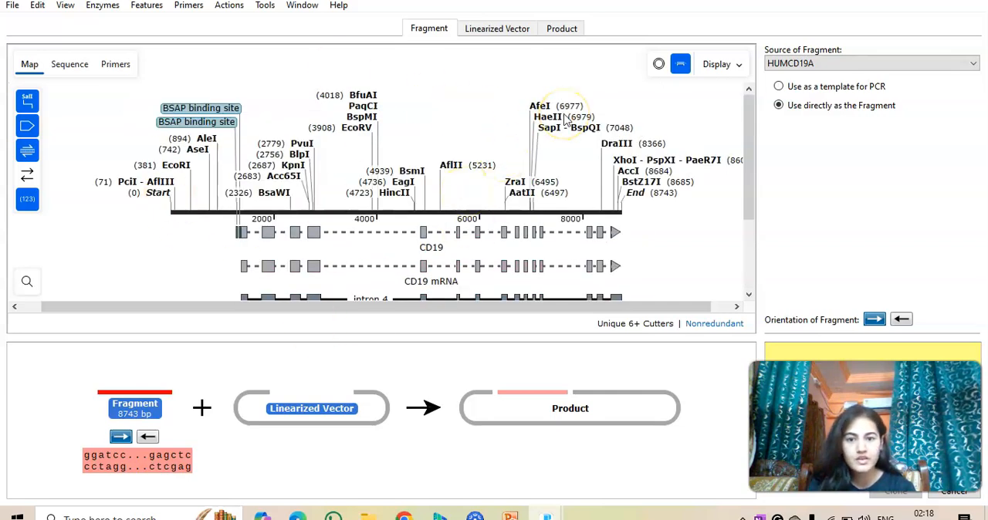
Return to the linearized vector choices and select the commercial vector pCR II-TOPO for the TA cloning.
click(509, 28)
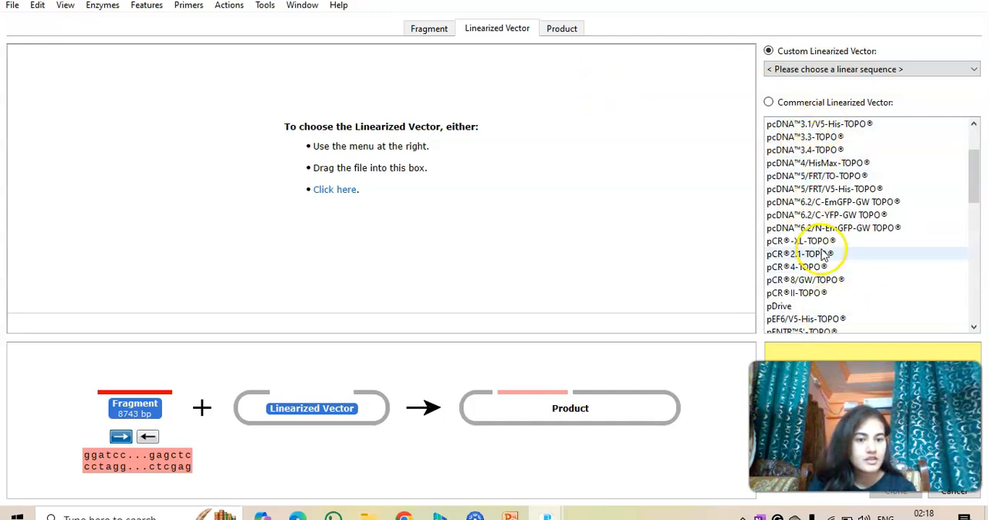
mouse_move(979, 185)
mouse_down()
mouse_move(978, 236)
mouse_move(980, 183)
mouse_up()
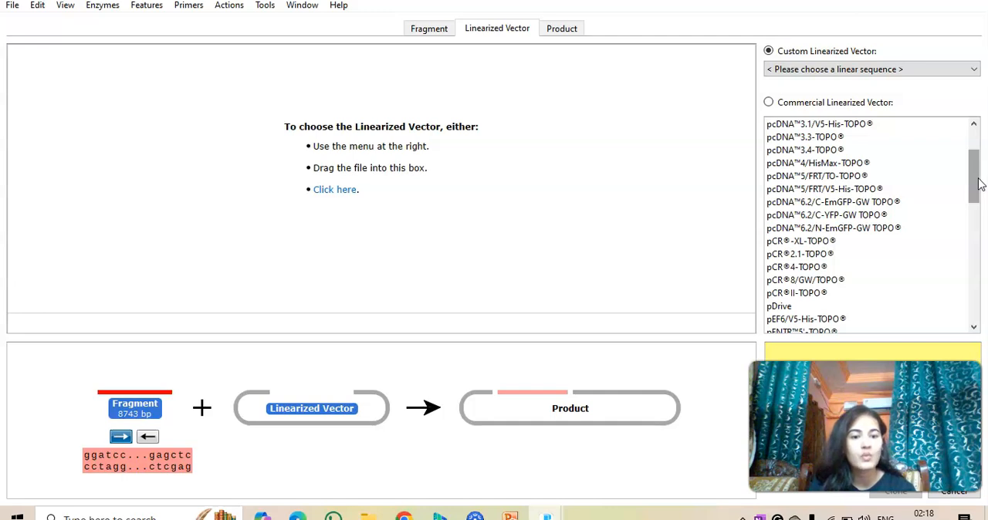
click(795, 297)
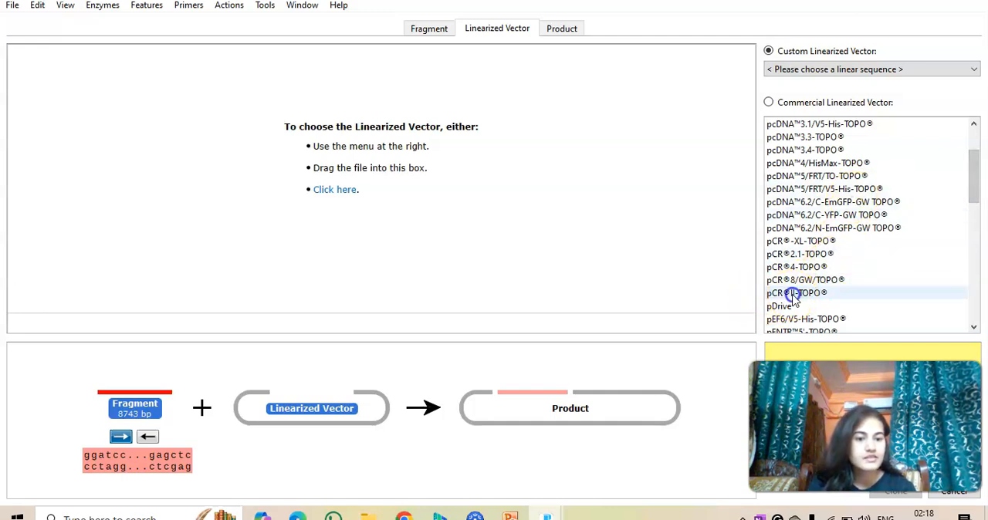